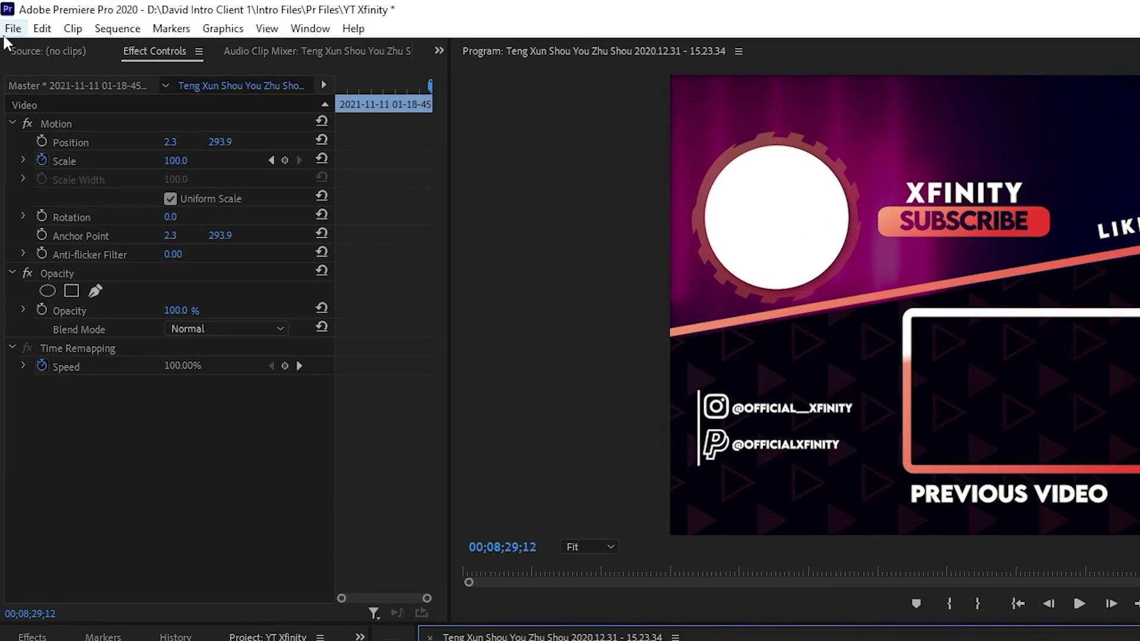
# Export the sequence through File > Export > Media, bypassing the offline-media warning
pyautogui.click(9, 19)
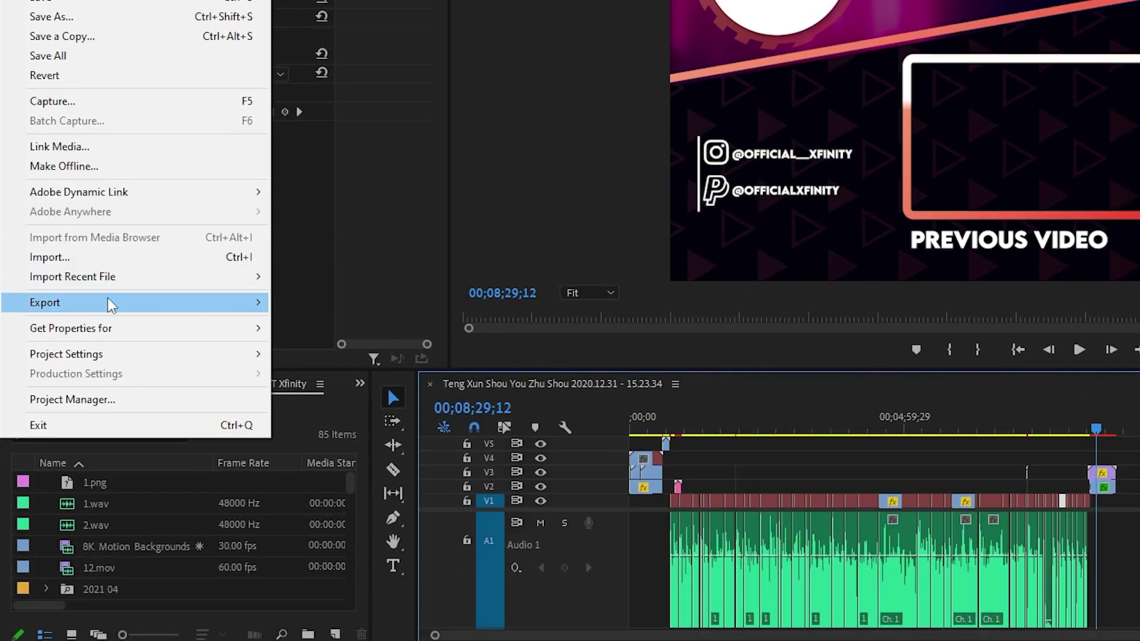
pyautogui.moveTo(108, 552)
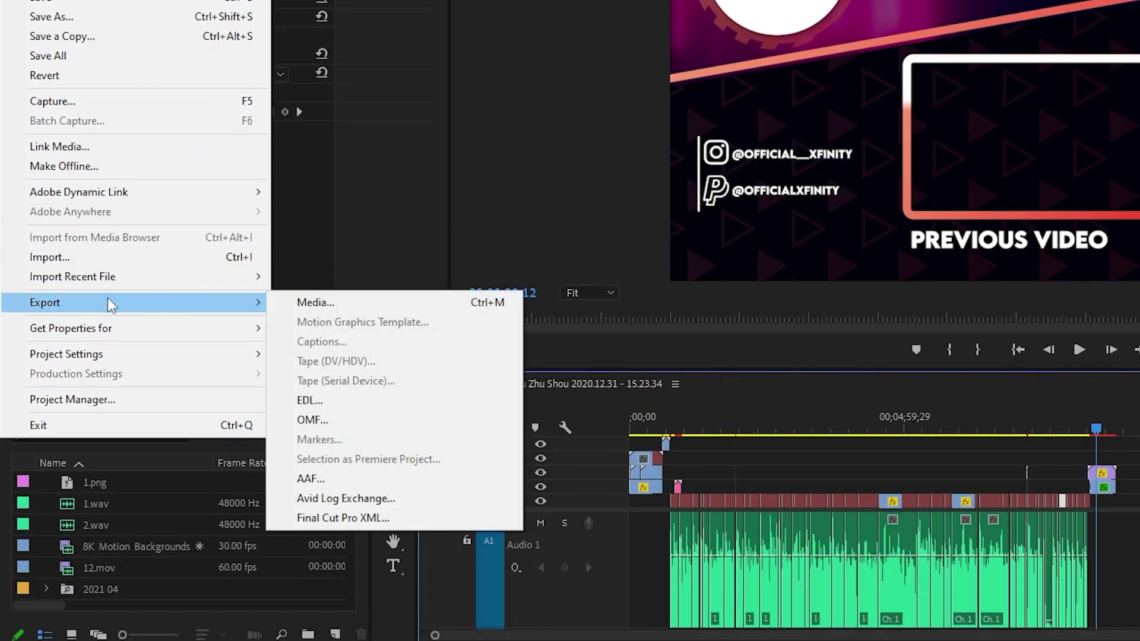
pyautogui.click(302, 304)
pyautogui.click(943, 239)
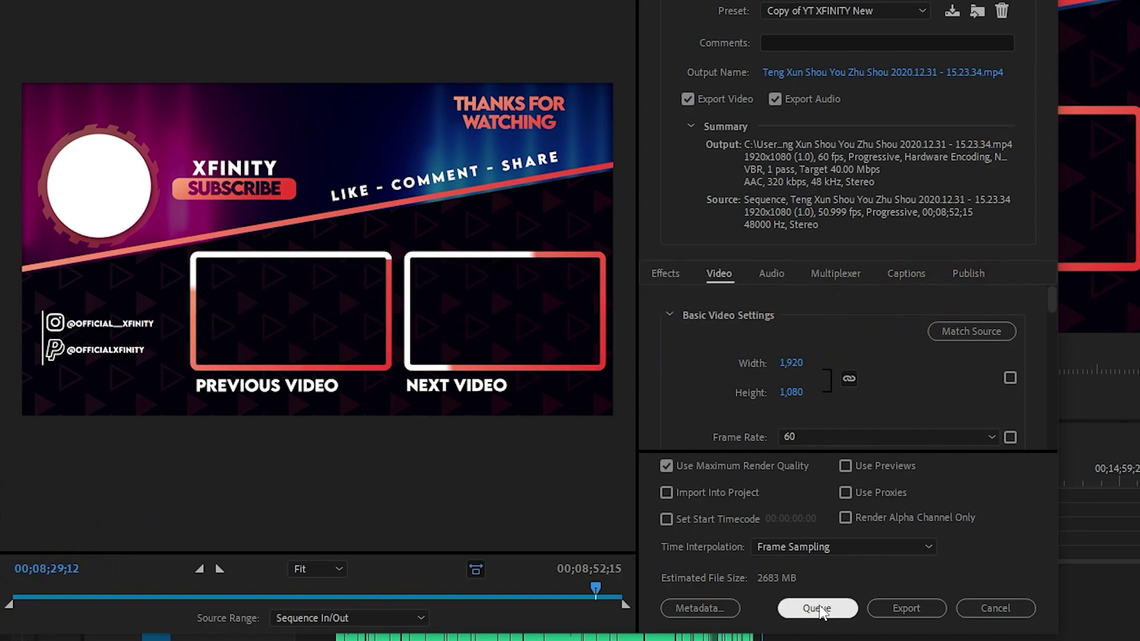
# Queue the sequence in Media Encoder and open its Copy of YT XFINITY New export settings
pyautogui.click(818, 608)
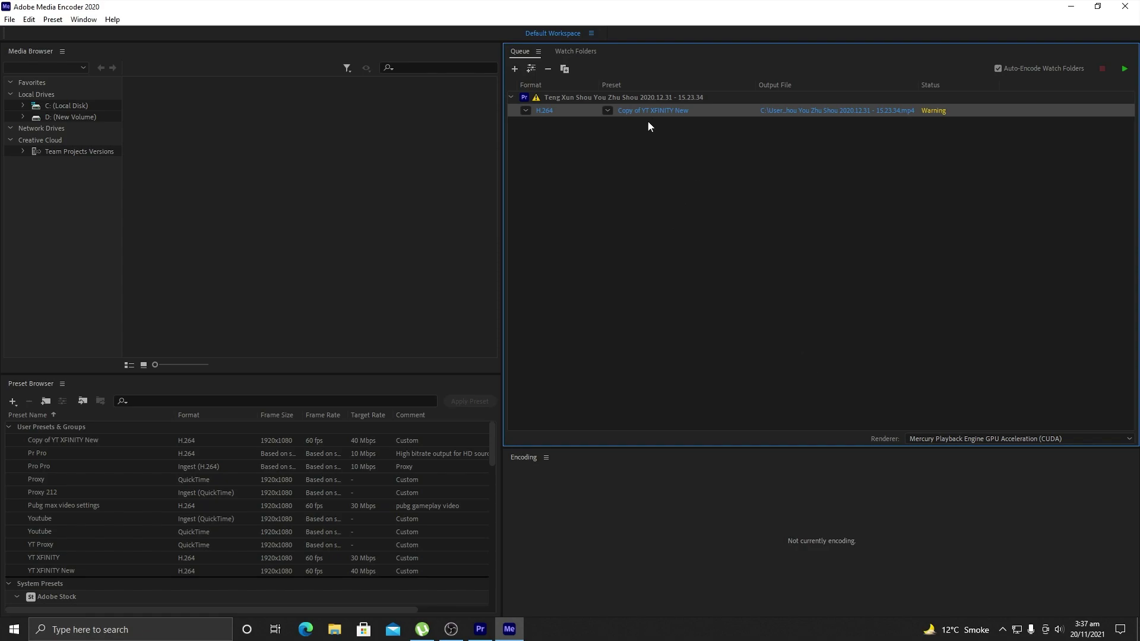
pyautogui.moveTo(648, 117)
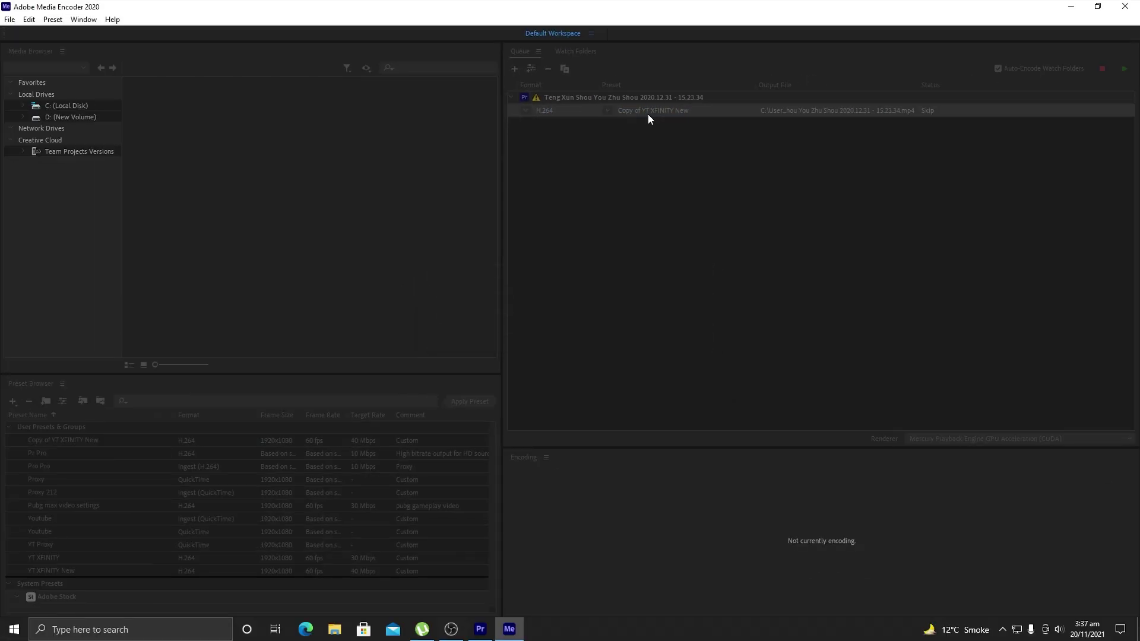
pyautogui.click(648, 114)
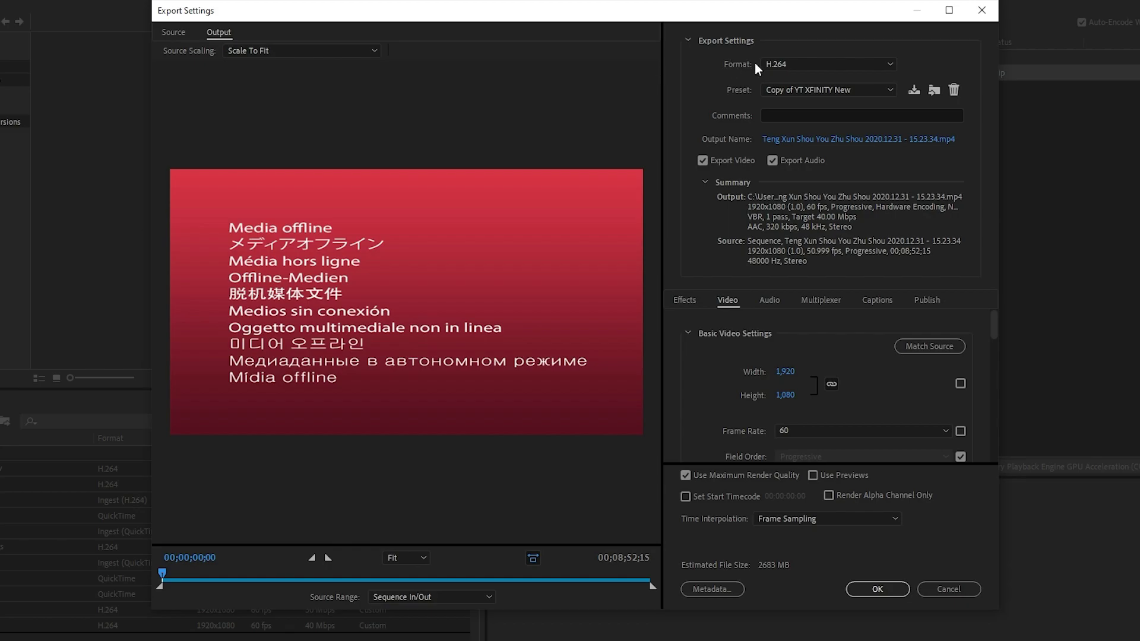
# Keep H.264 as the format and switch the preset to Match Source - High bitrate
pyautogui.click(792, 63)
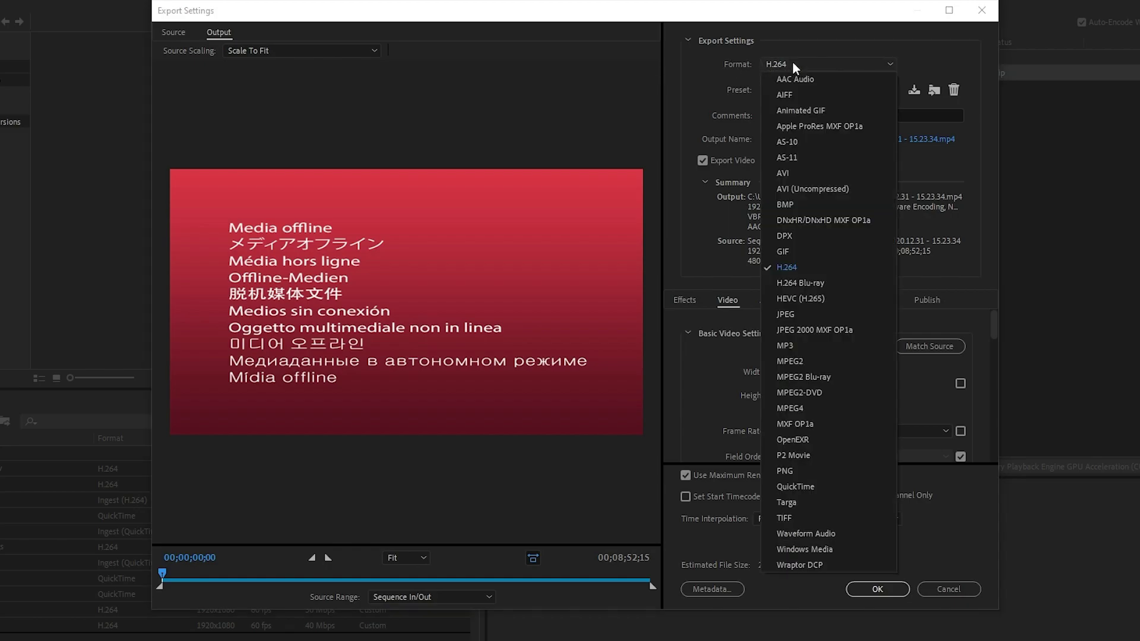
pyautogui.click(808, 268)
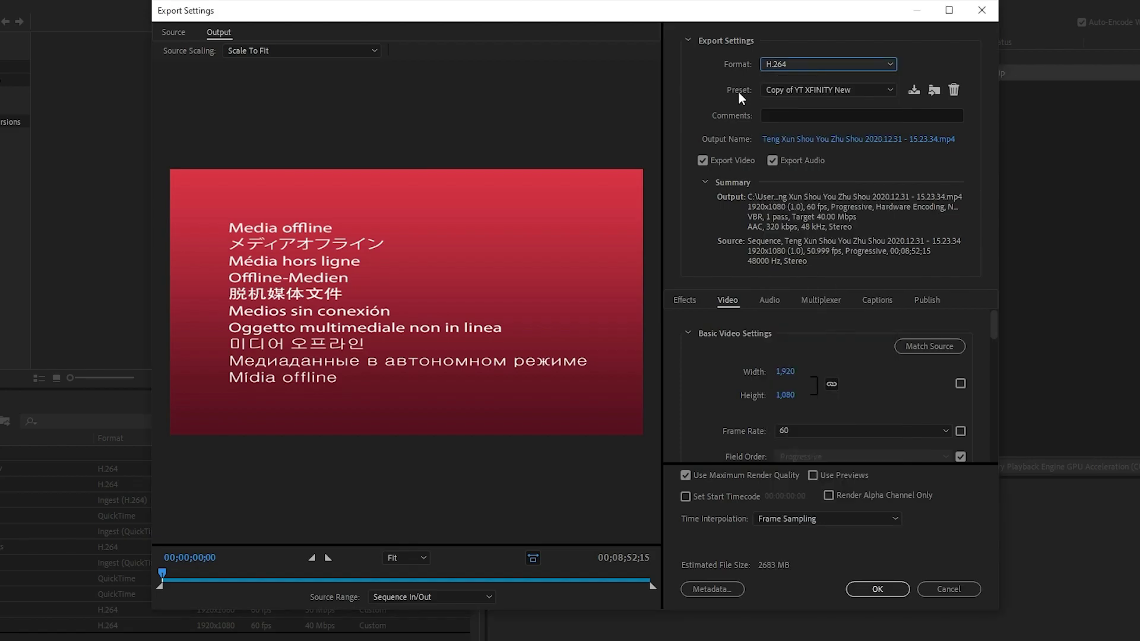
pyautogui.click(775, 92)
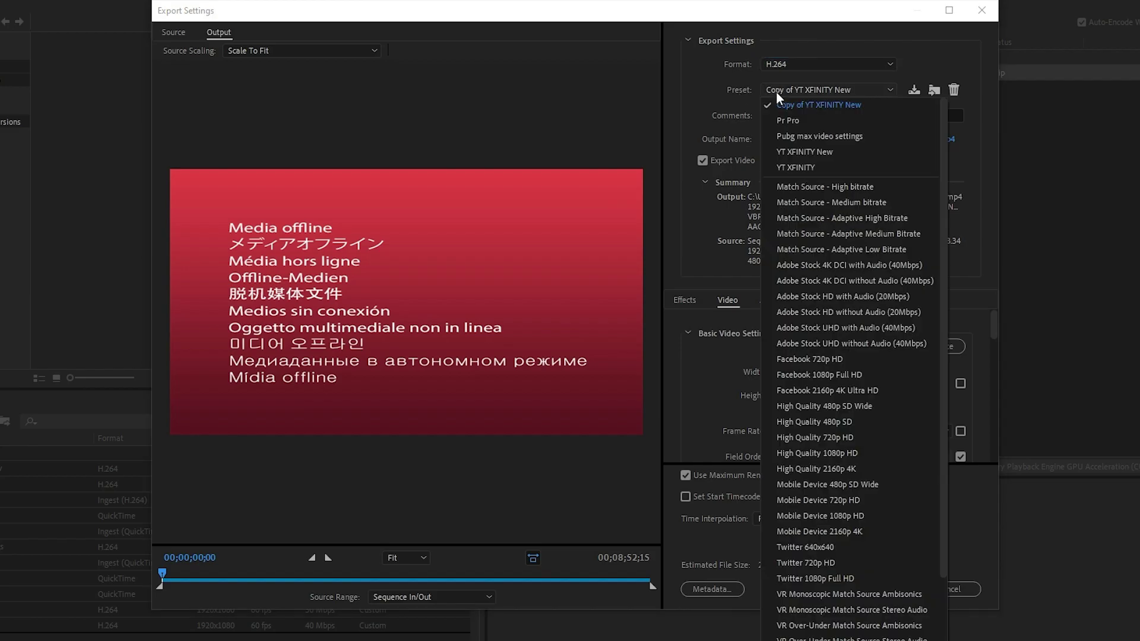
pyautogui.scroll(-3, 886, 333)
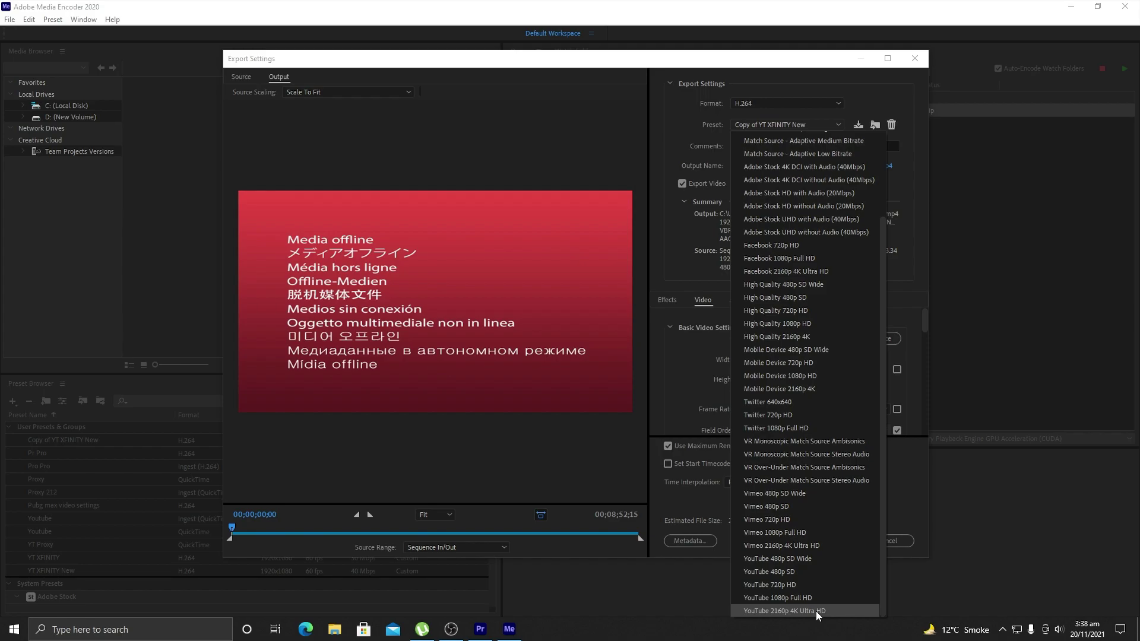
pyautogui.scroll(3, 816, 611)
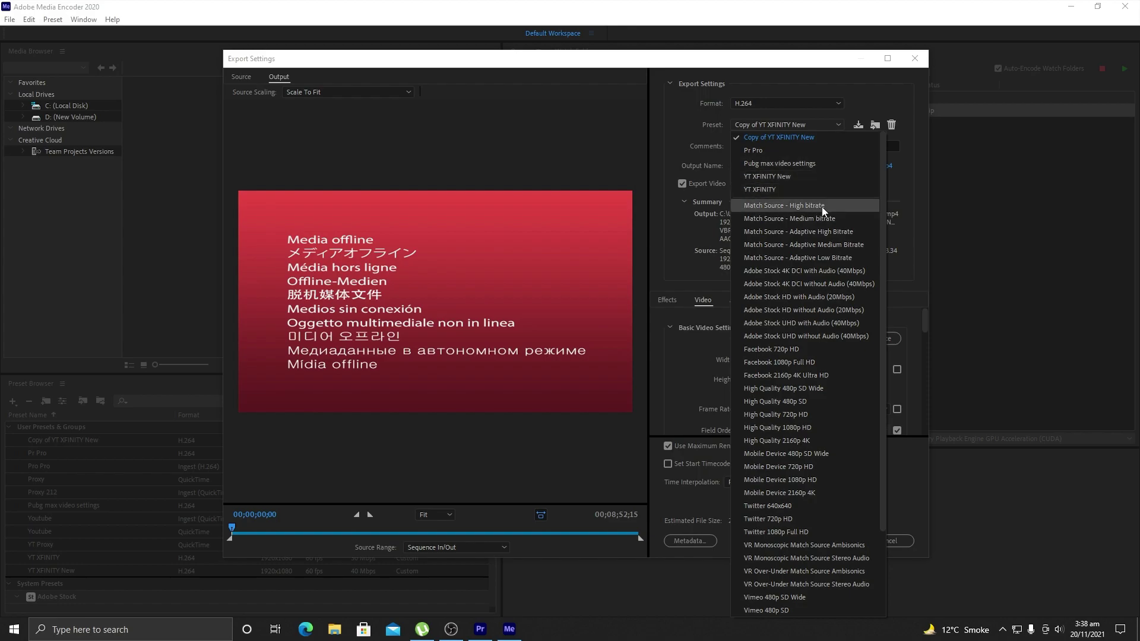
pyautogui.scroll(-3, 824, 206)
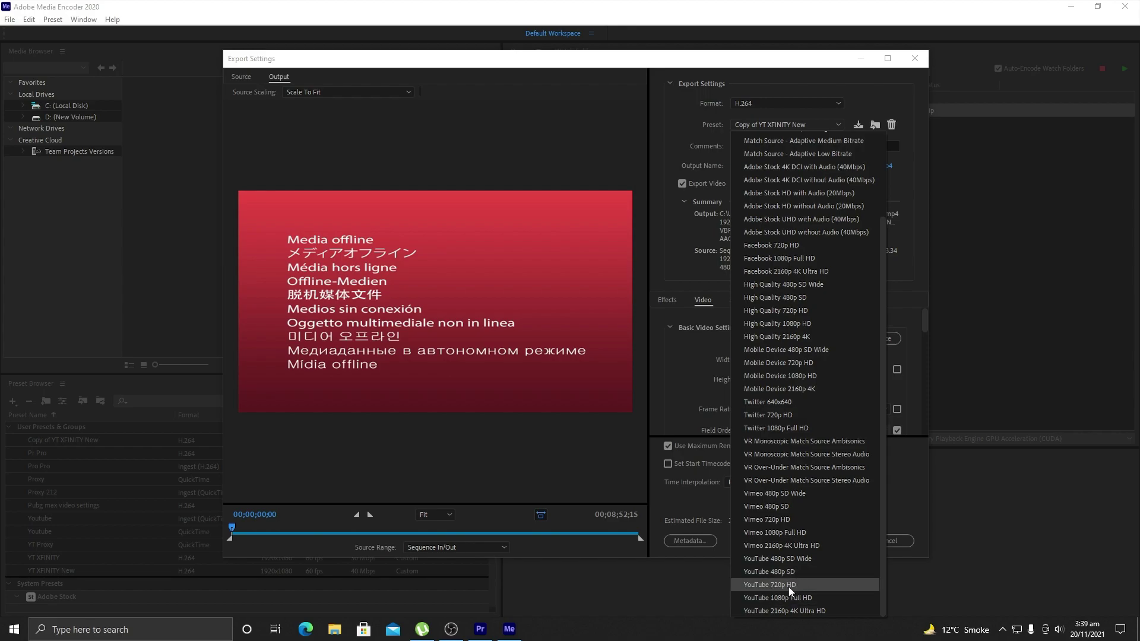
pyautogui.click(729, 153)
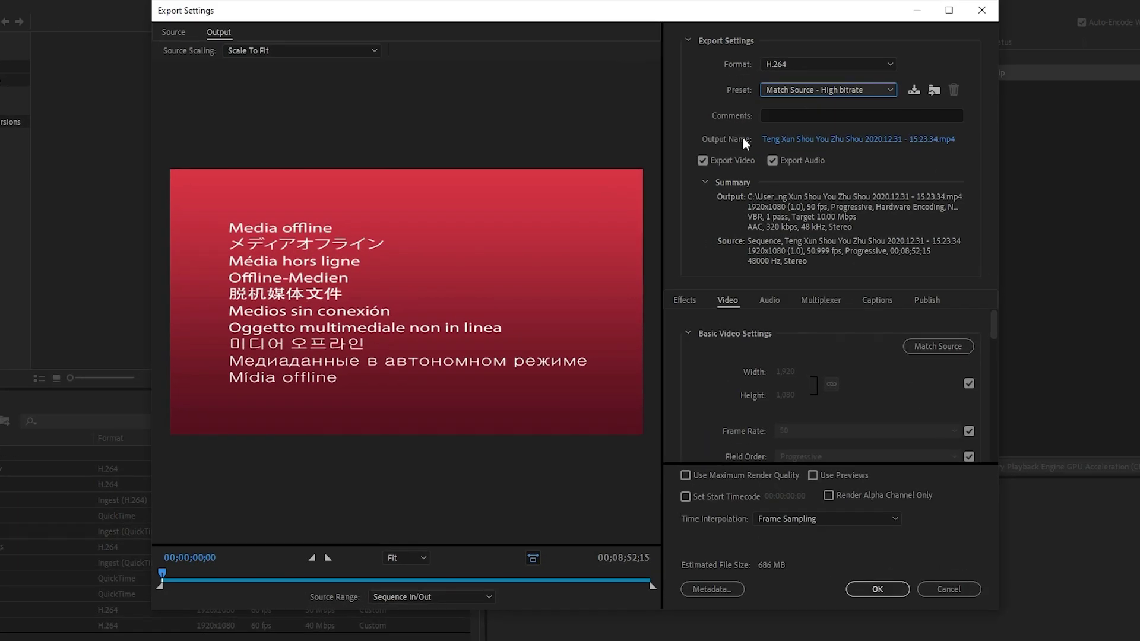
# Name the output file xfinity and save it to the Desktop folder
pyautogui.click(804, 139)
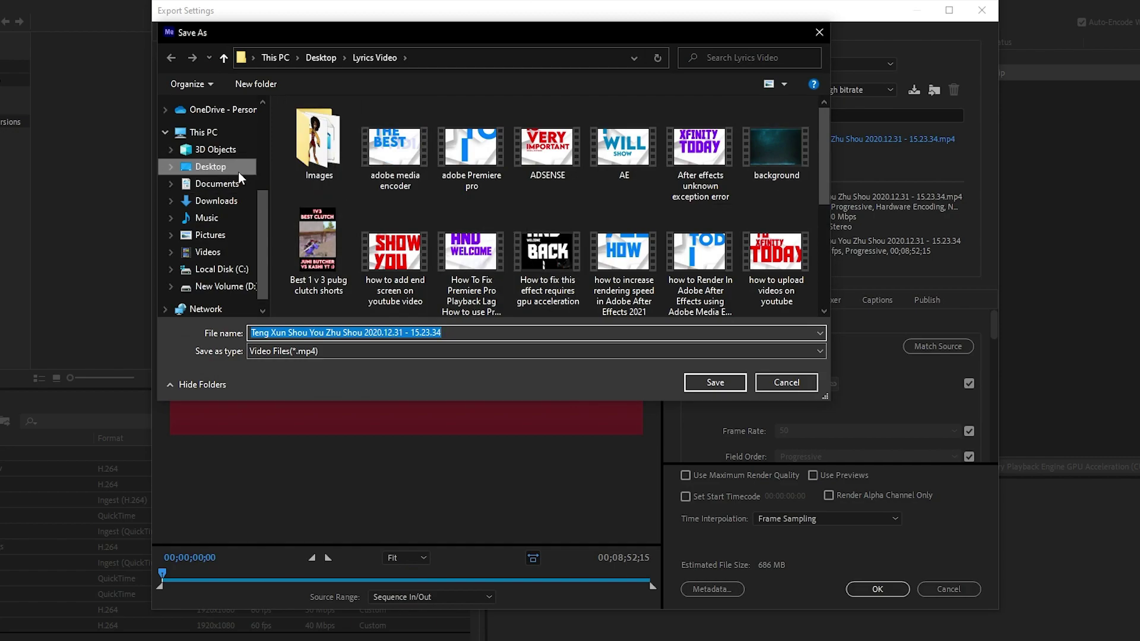
pyautogui.click(219, 171)
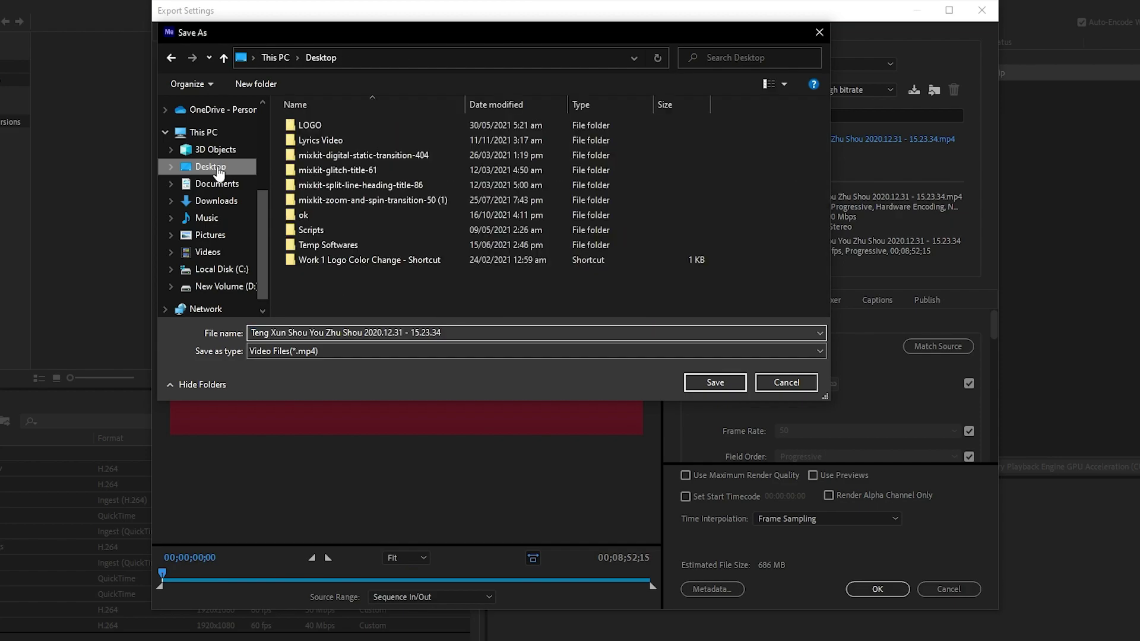
pyautogui.write('xfinity')
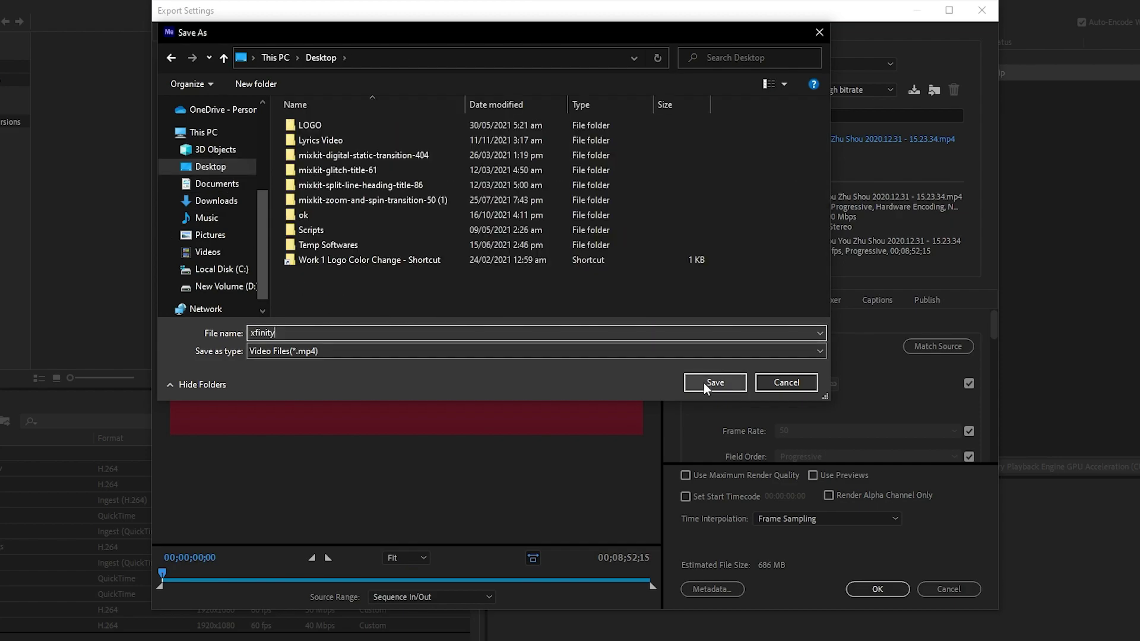
pyautogui.click(703, 383)
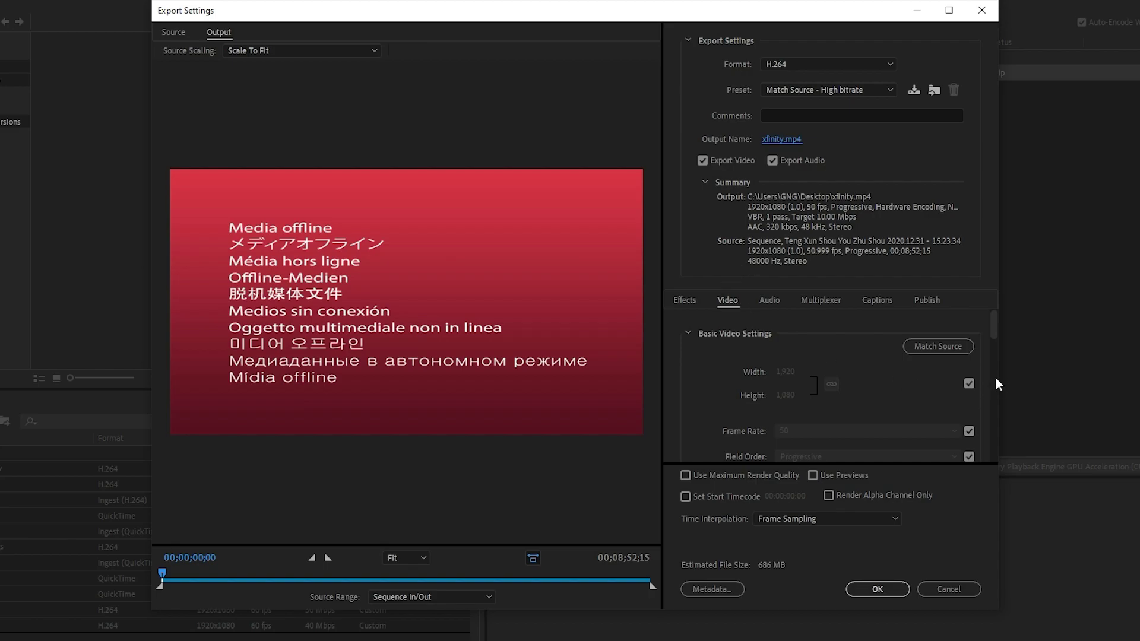
# Stop matching the source frame rate and set the frame rate to 60
pyautogui.moveTo(993, 328); pyautogui.dragTo(994, 334)
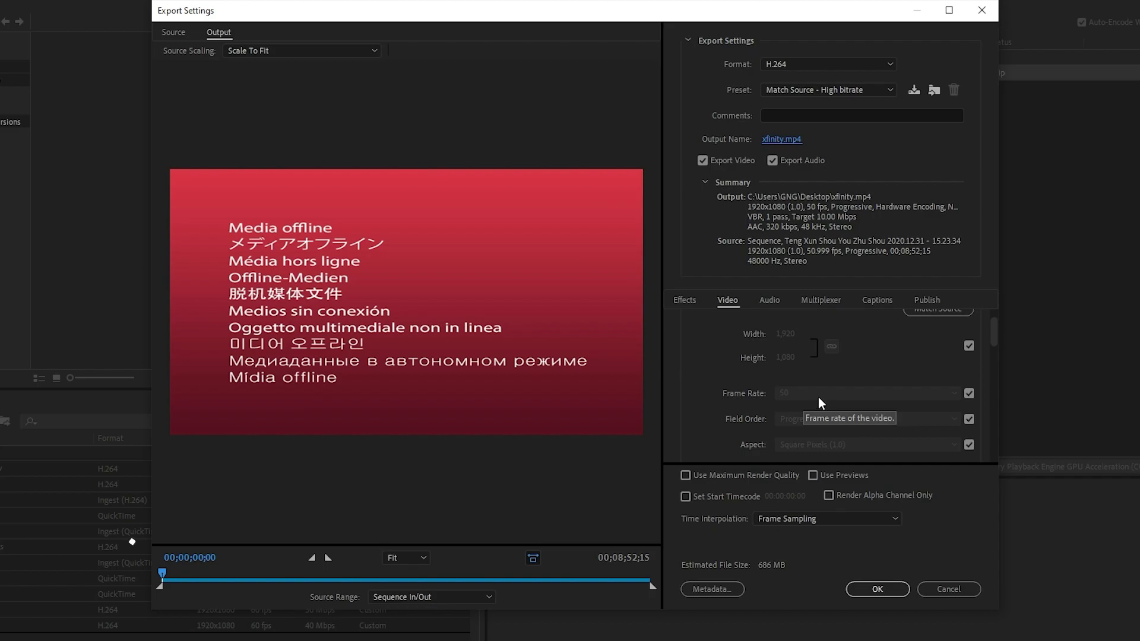
pyautogui.click(969, 393)
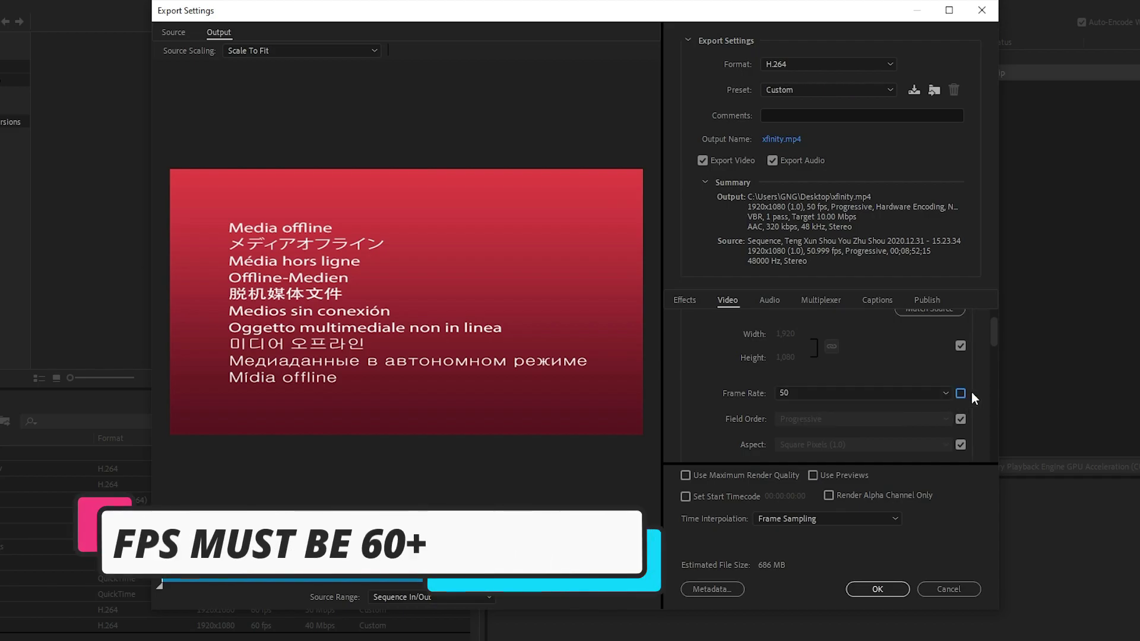
pyautogui.click(884, 394)
pyautogui.click(825, 610)
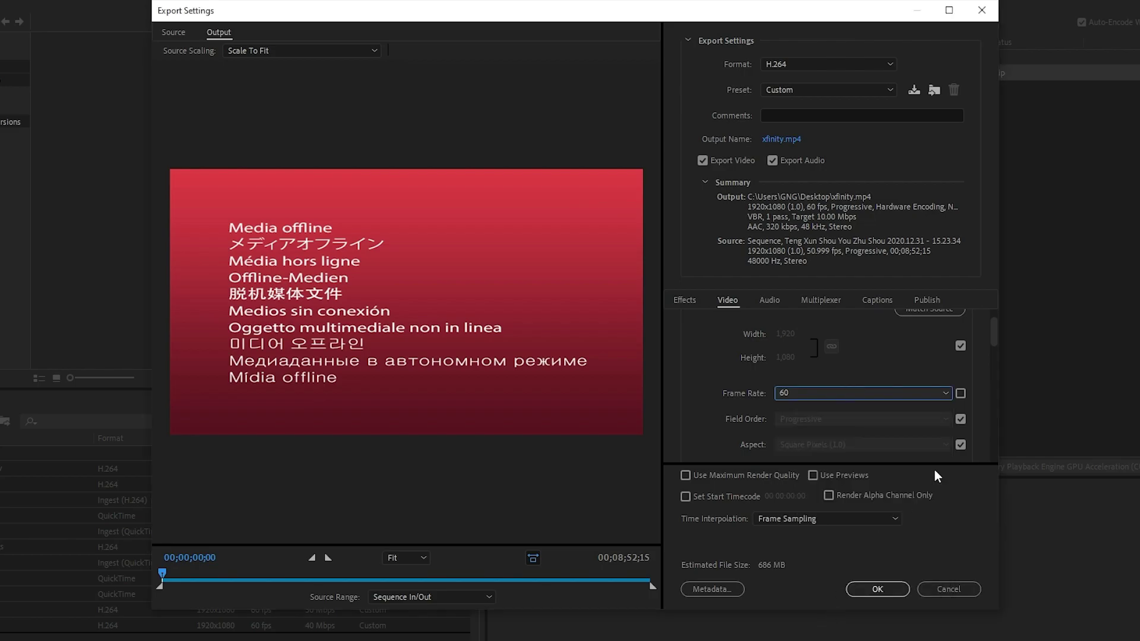
# Turn on Render at Maximum Depth and keep Hardware Encoding as the performance mode
pyautogui.moveTo(995, 333); pyautogui.dragTo(987, 350)
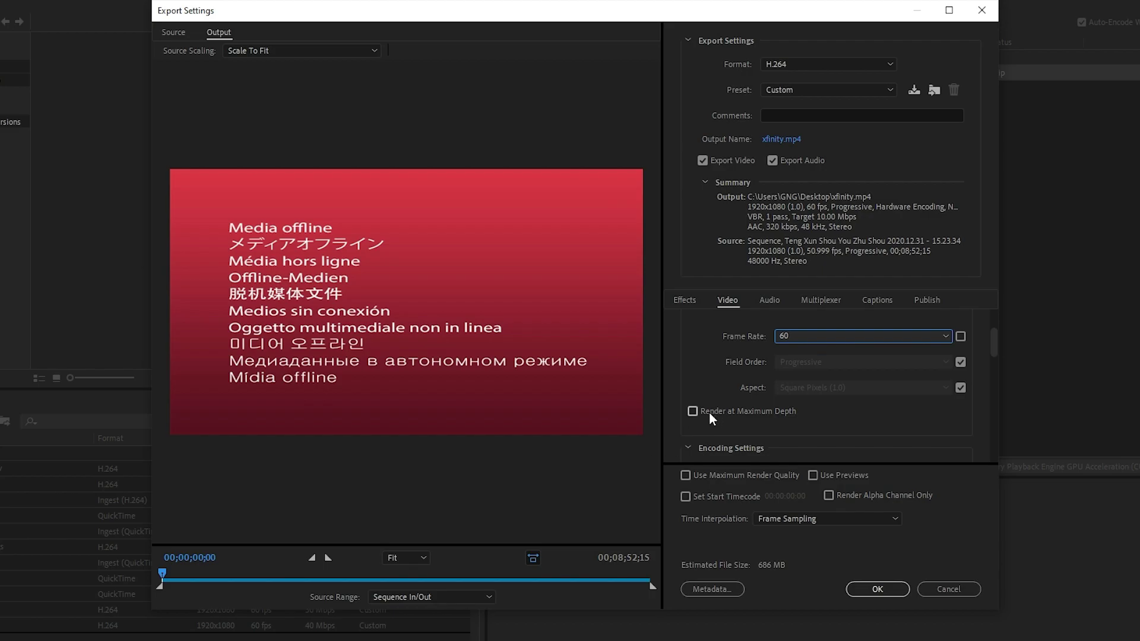
pyautogui.click(758, 412)
pyautogui.scroll(-3, 913, 343)
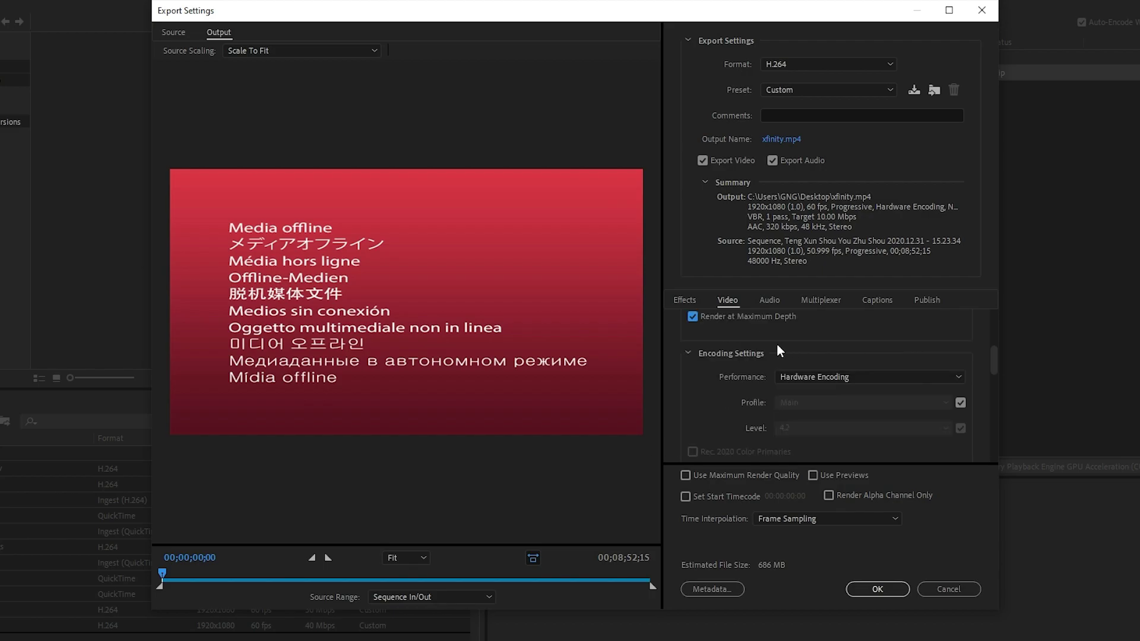
pyautogui.click(823, 377)
pyautogui.click(832, 390)
pyautogui.click(799, 375)
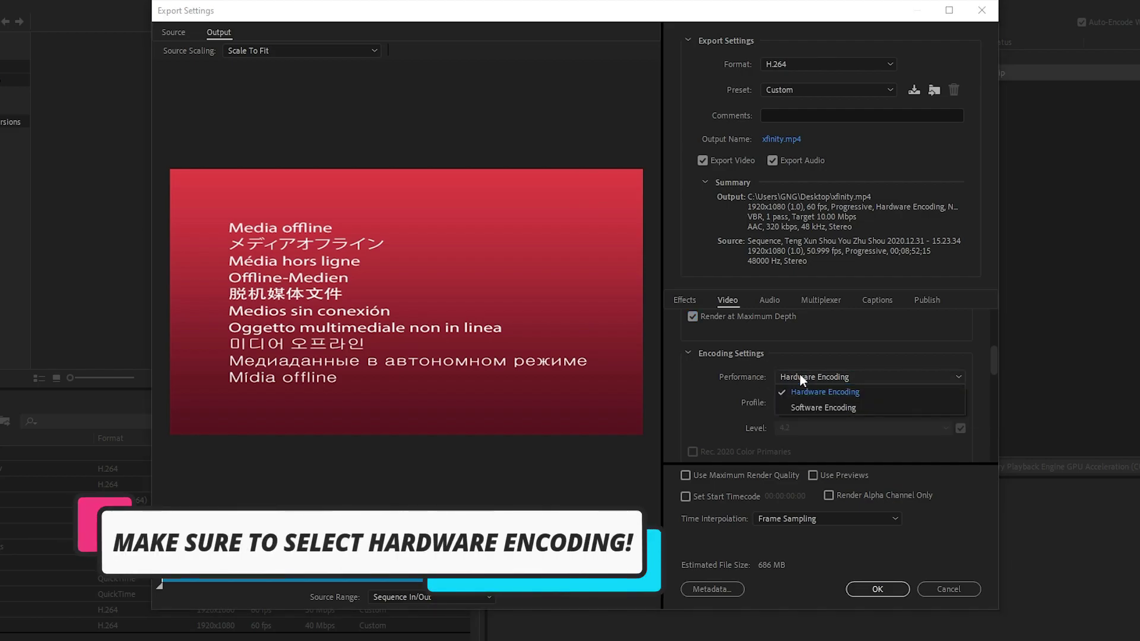
pyautogui.click(816, 392)
pyautogui.click(824, 376)
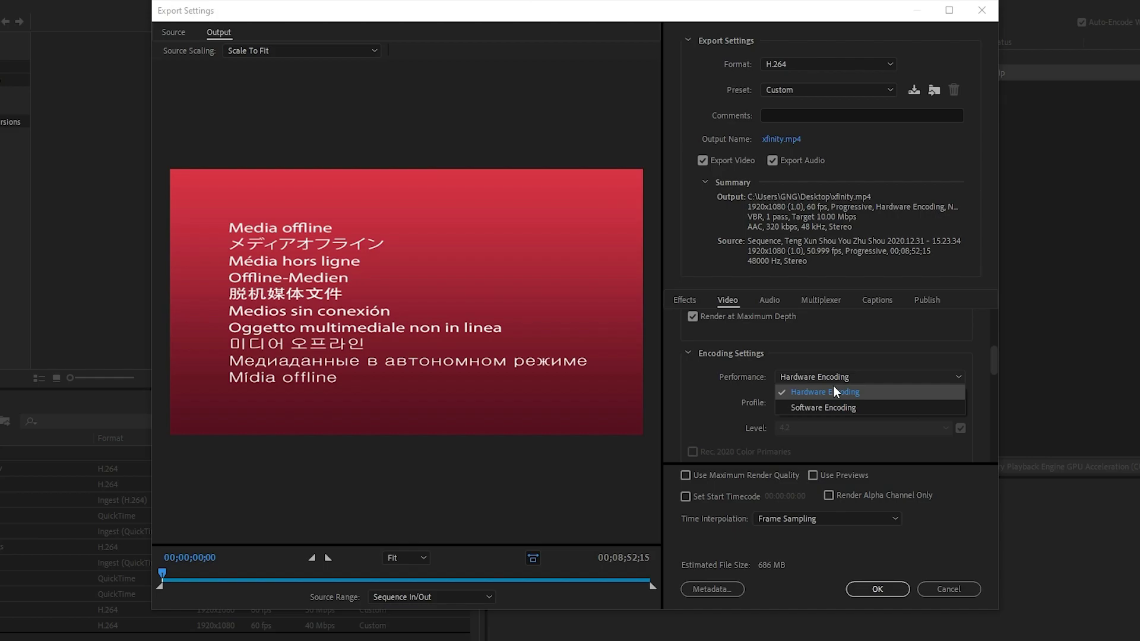
# Keep Hardware Encoding and set bitrate encoding to VBR, 1 pass
pyautogui.click(832, 386)
pyautogui.scroll(-5, 892, 372)
pyautogui.scroll(-3, 893, 373)
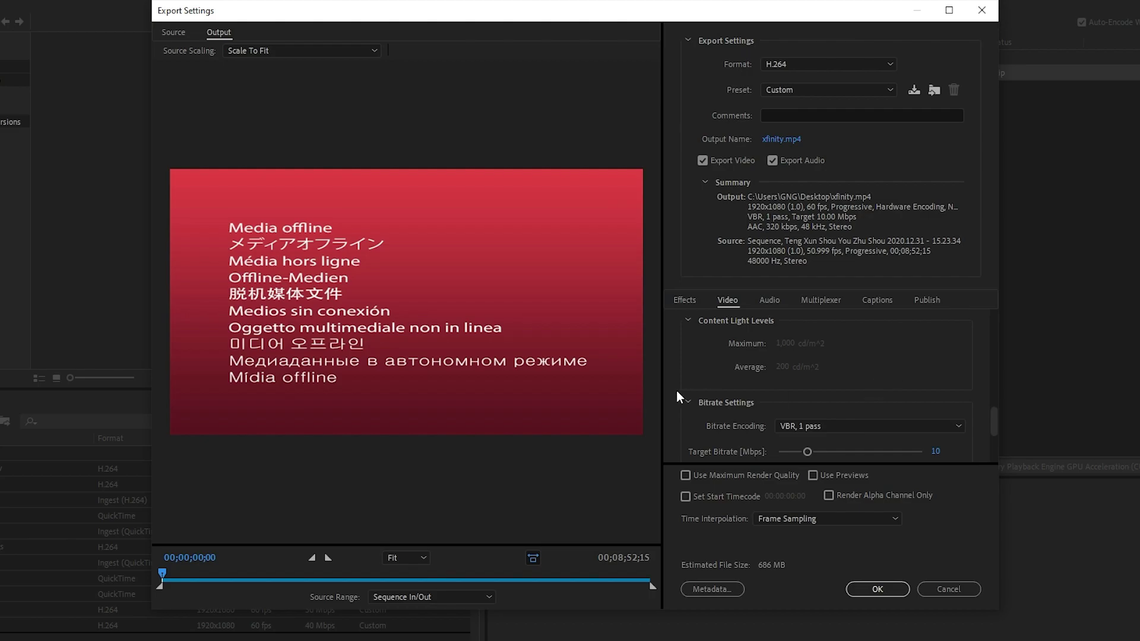
pyautogui.scroll(-1, 717, 402)
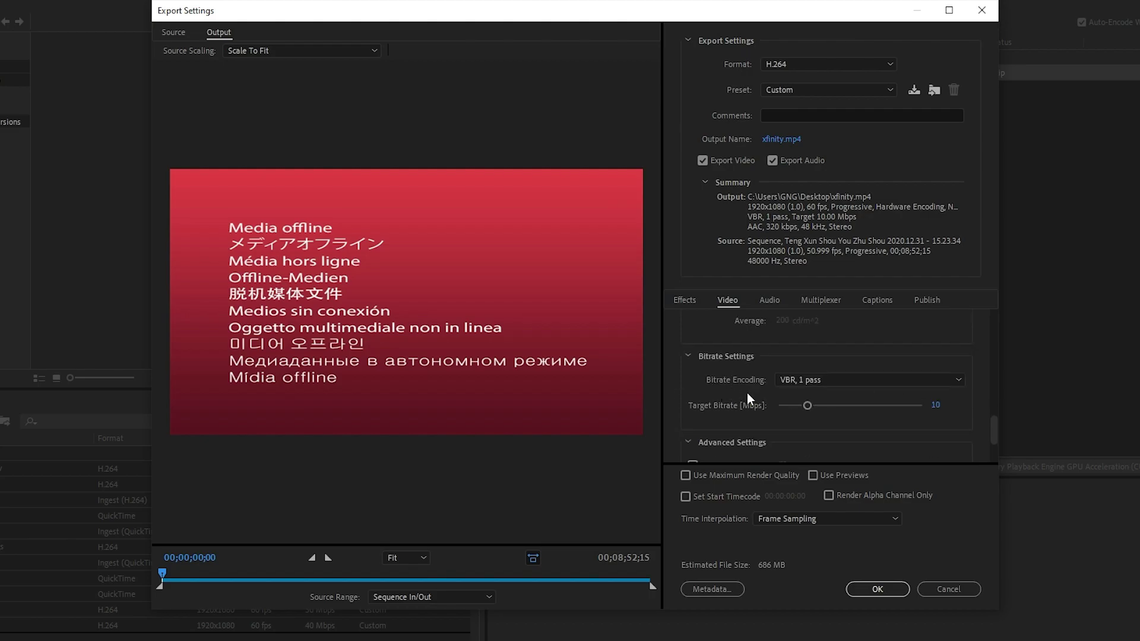
pyautogui.click(784, 380)
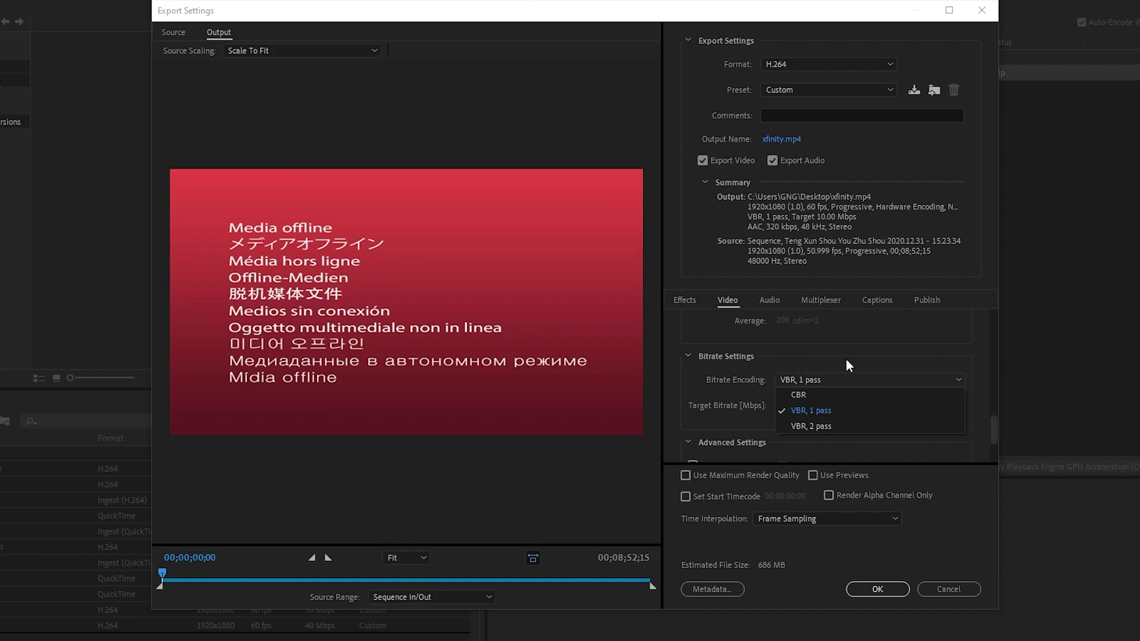
pyautogui.click(832, 412)
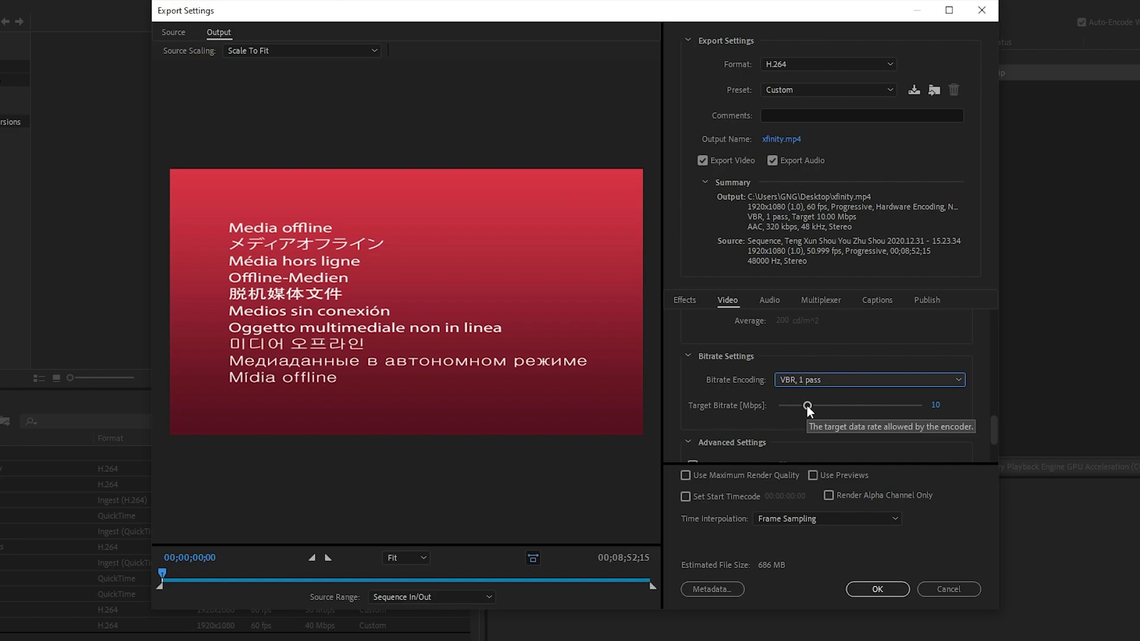
# Set the target bitrate to 21.5 Mbps and enable Use Maximum Render Quality
pyautogui.moveTo(807, 404); pyautogui.dragTo(943, 406)
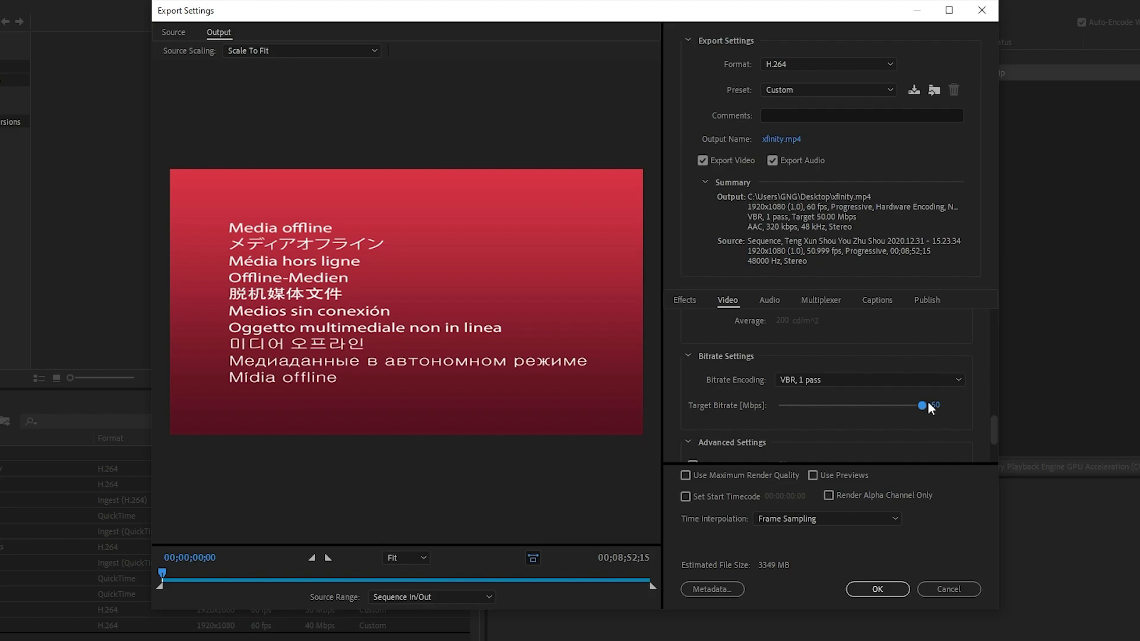
pyautogui.moveTo(922, 404); pyautogui.dragTo(839, 406)
pyautogui.scroll(-3, 971, 397)
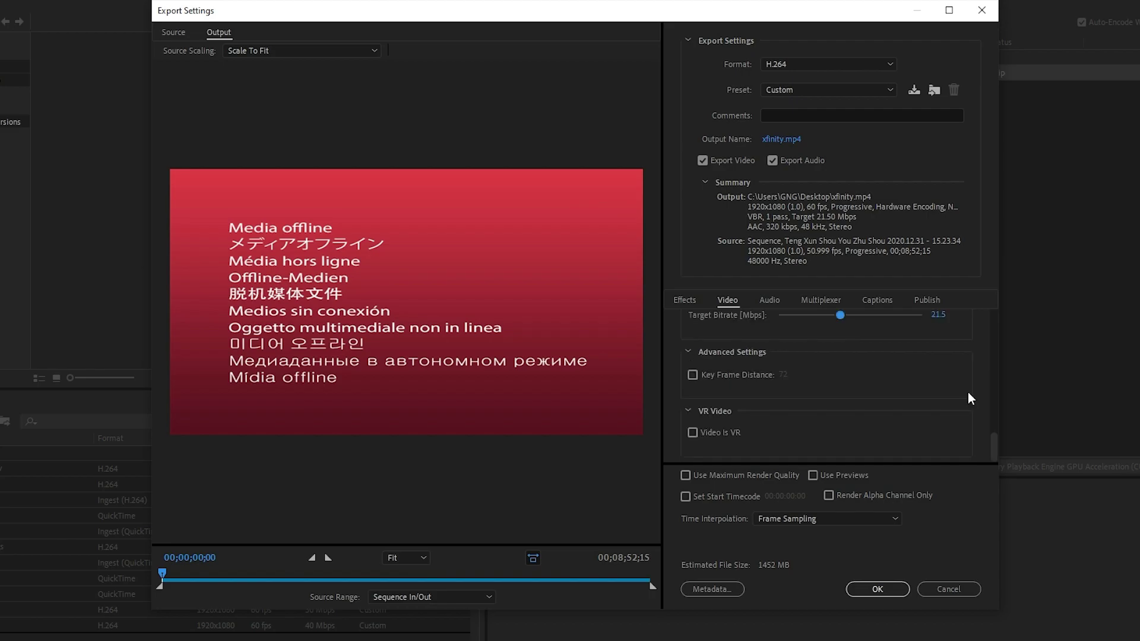
pyautogui.click(707, 477)
# Accept the export settings, start encoding the queue, and return to Premiere Pro
pyautogui.click(879, 590)
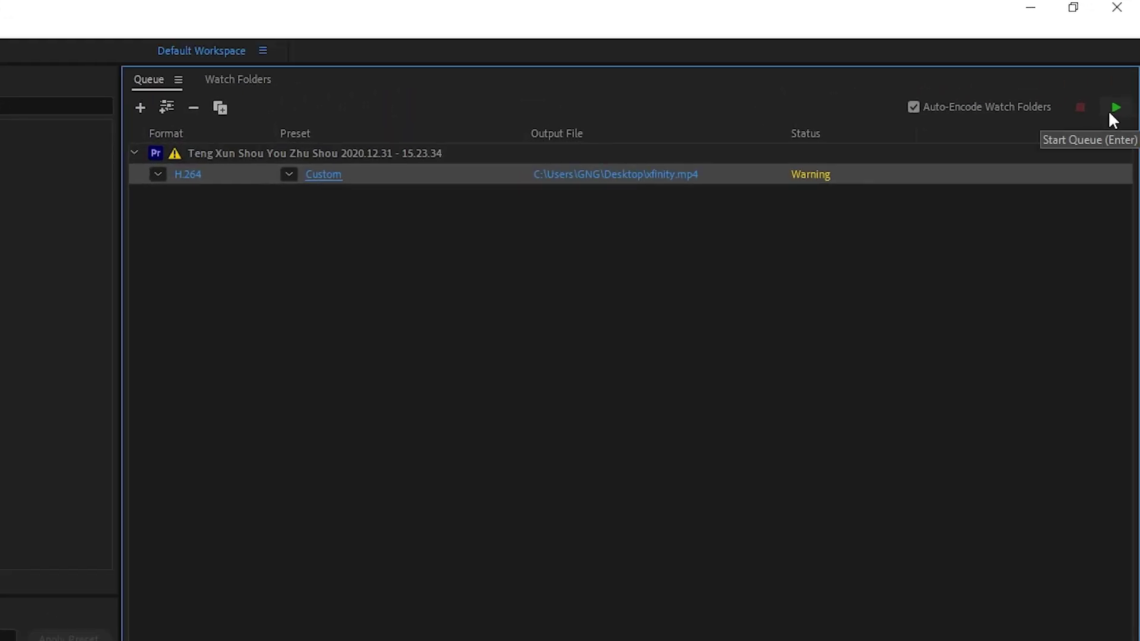
pyautogui.click(1109, 111)
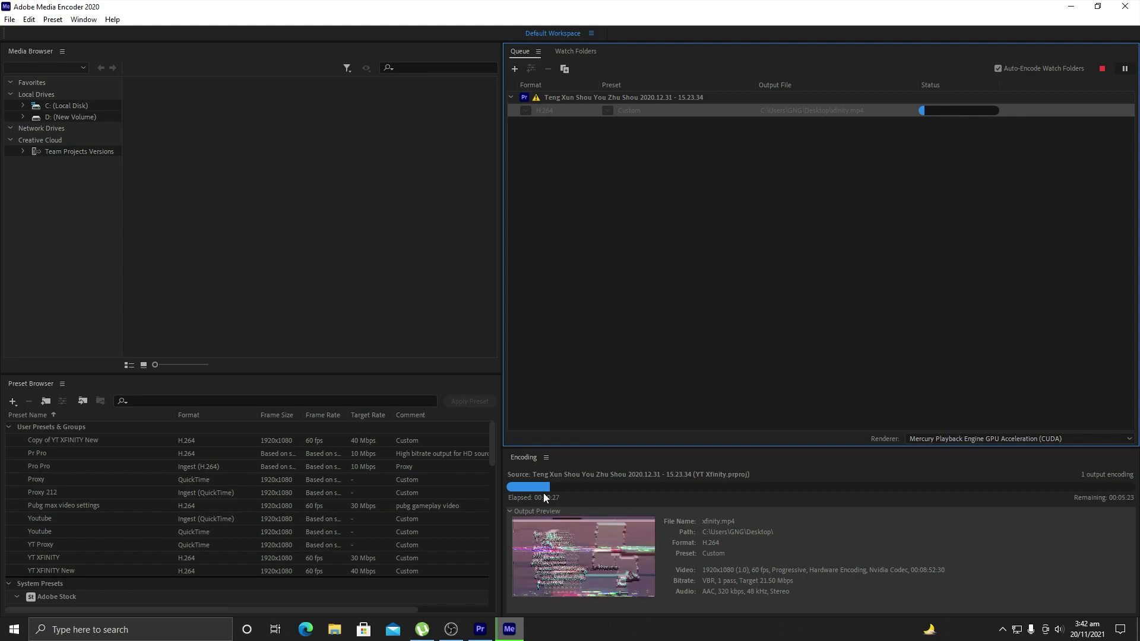
pyautogui.click(480, 629)
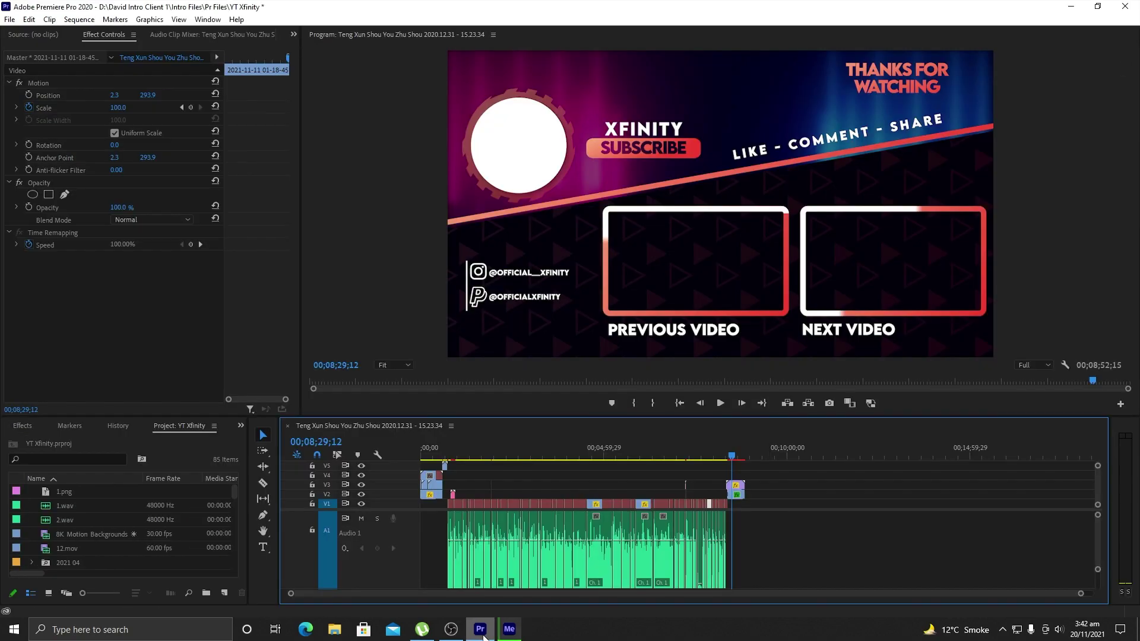
pyautogui.click(427, 456)
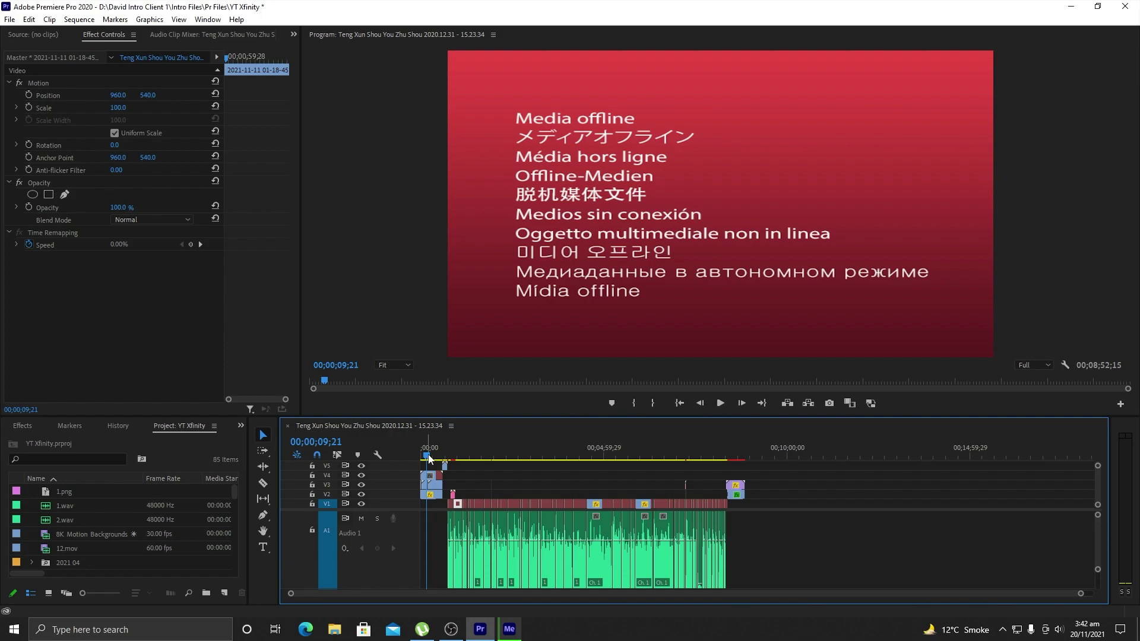
pyautogui.moveTo(429, 459); pyautogui.dragTo(735, 456)
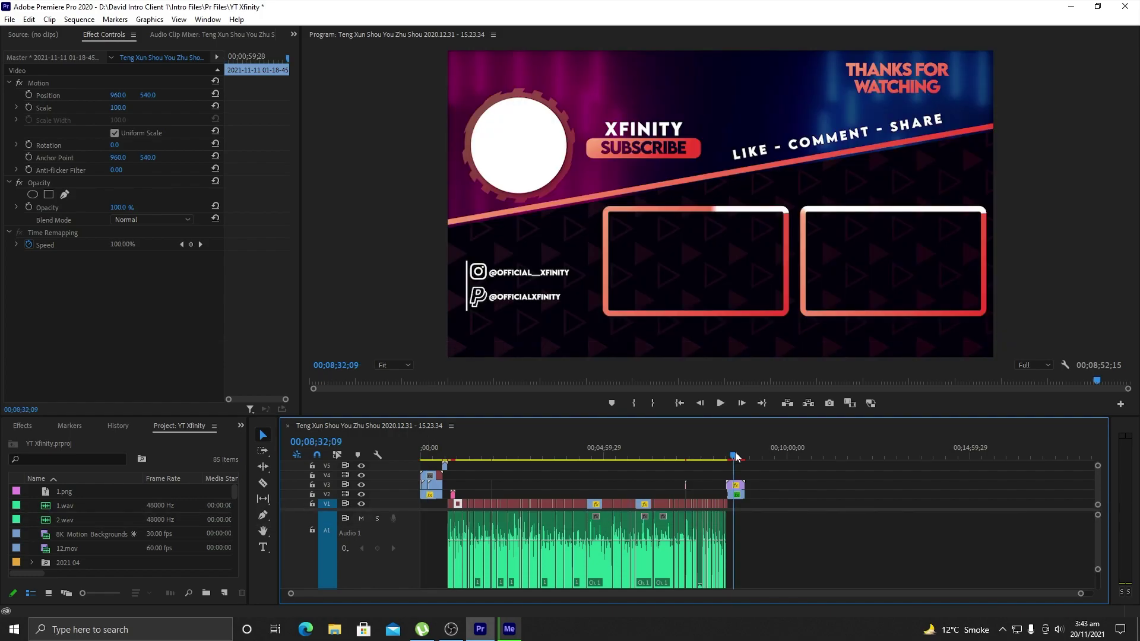